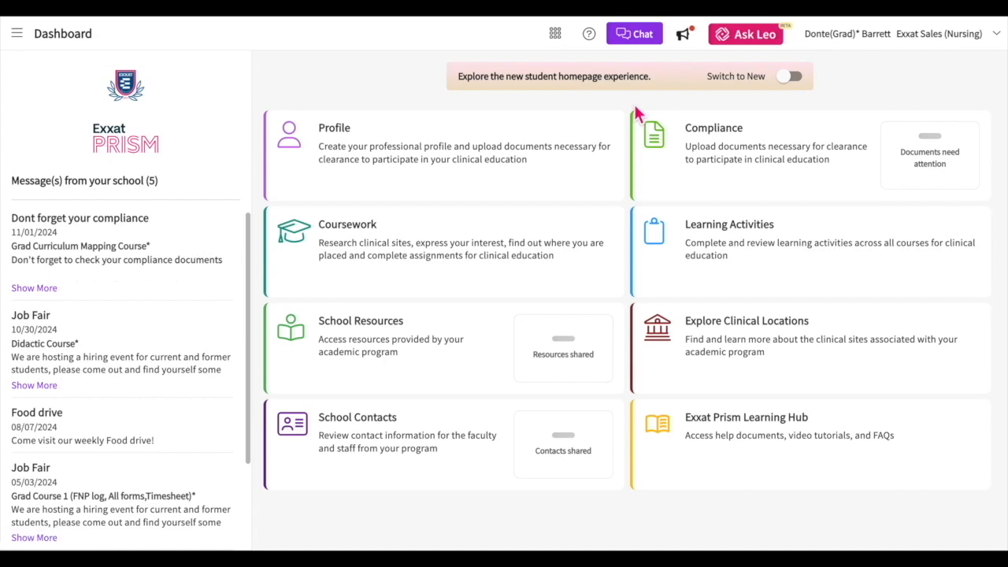
Switch to the new student homepage and open the details of the Summer 2024 Part-Time Practicum placement marked Calculus in the fieldwork list
click(790, 77)
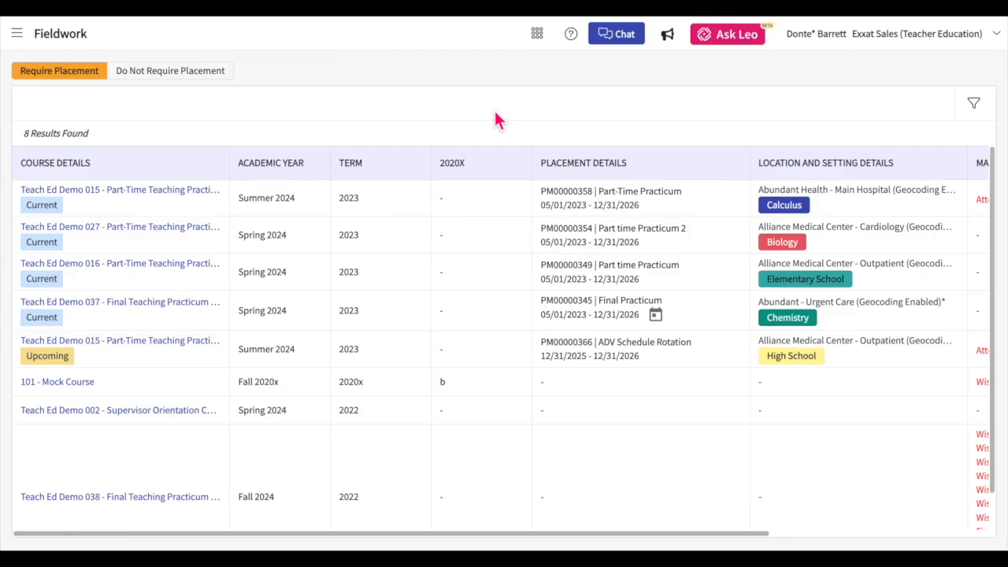
drag(600, 534, 607, 542)
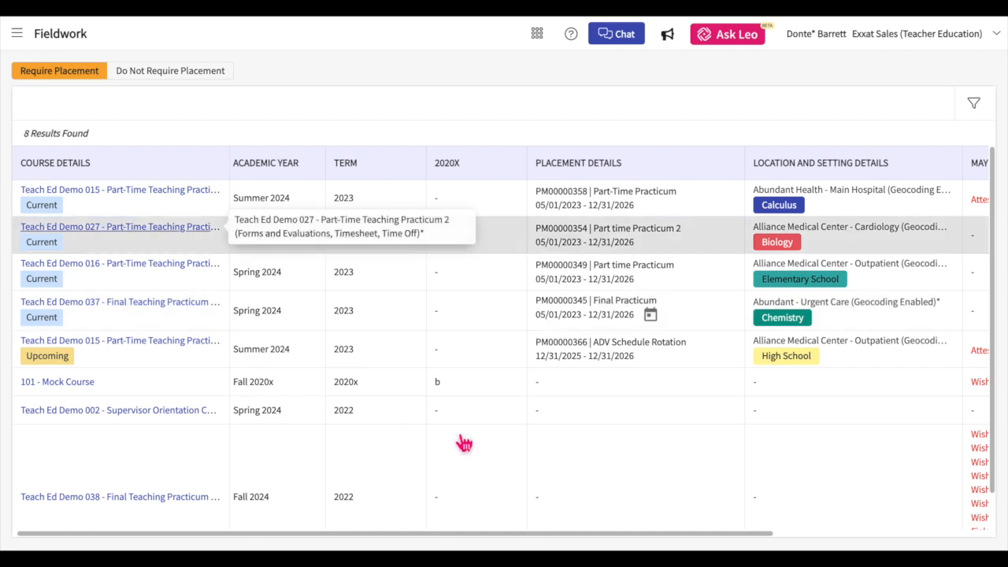
drag(485, 533, 776, 522)
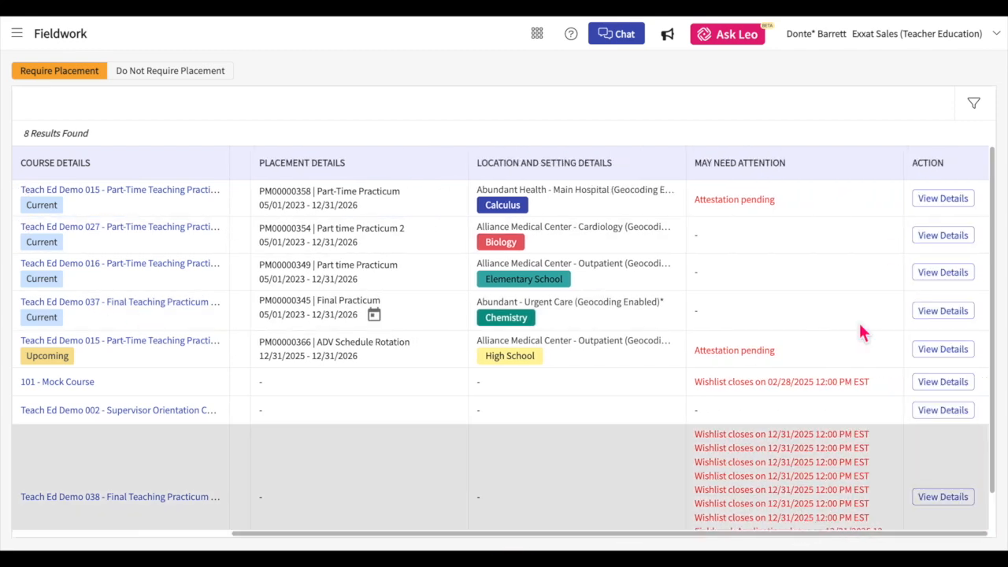
click(956, 204)
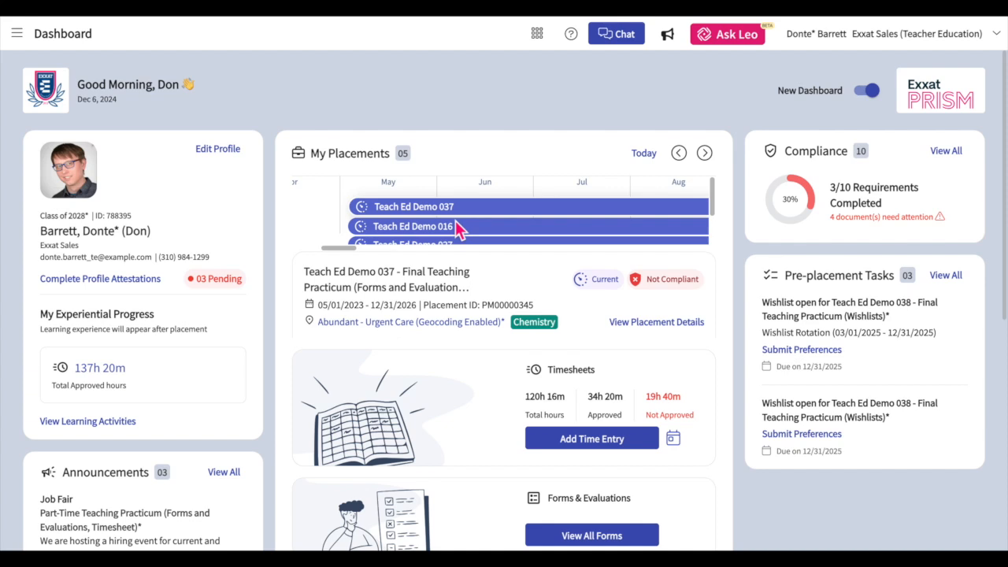
Browse the placement timeline on the dashboard and open the placement details of the current Final Teaching Practicum
scroll(434, 220, right, 10)
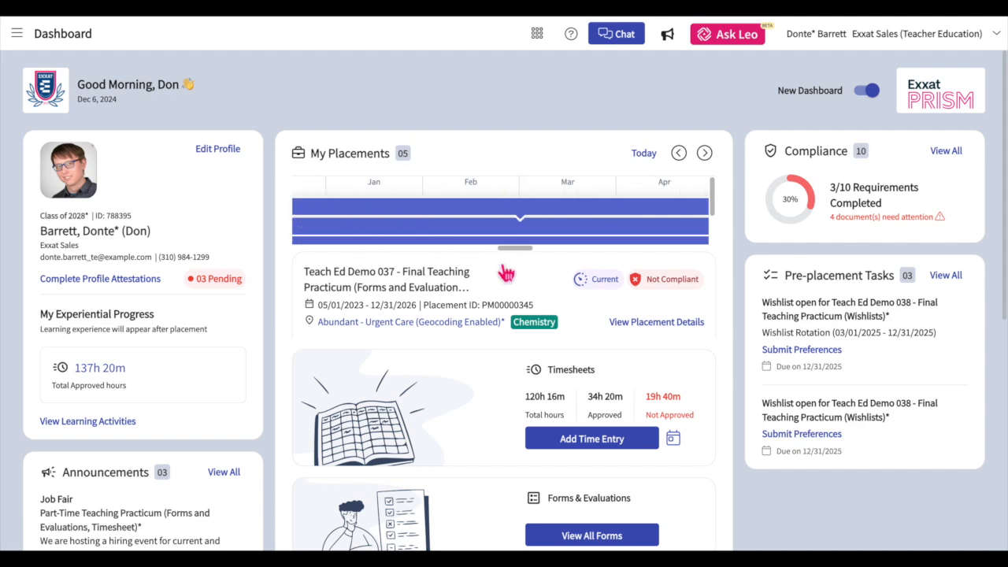
scroll(566, 358, down, 1)
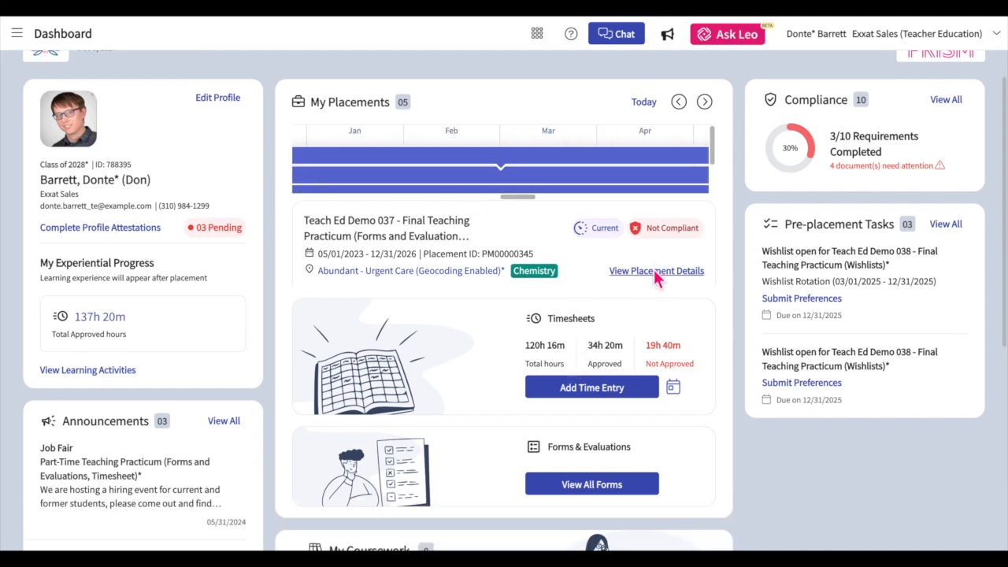
click(654, 271)
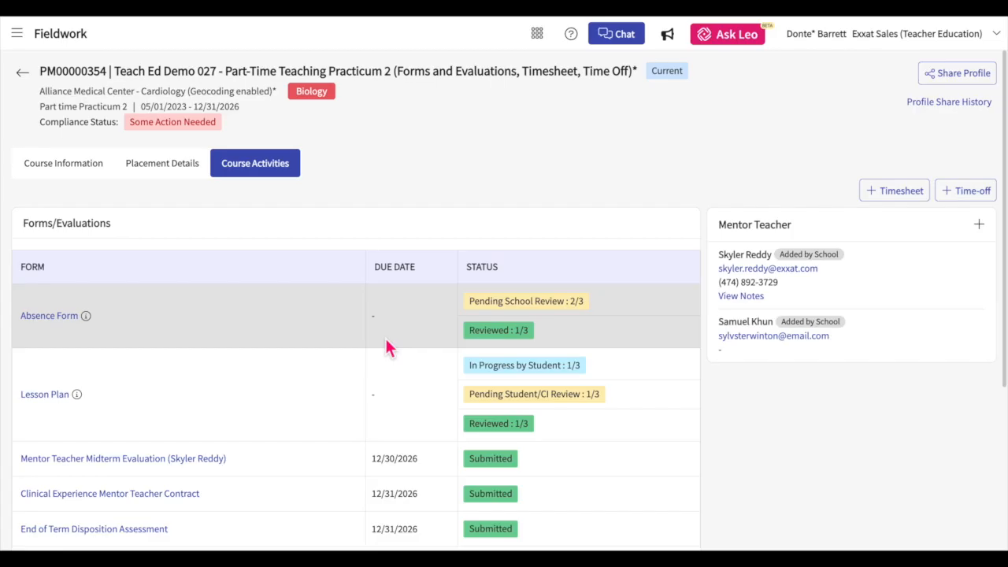
Review the placement's course activities and open the full list of time-off requests from the Time Off total
scroll(386, 347, down, 3)
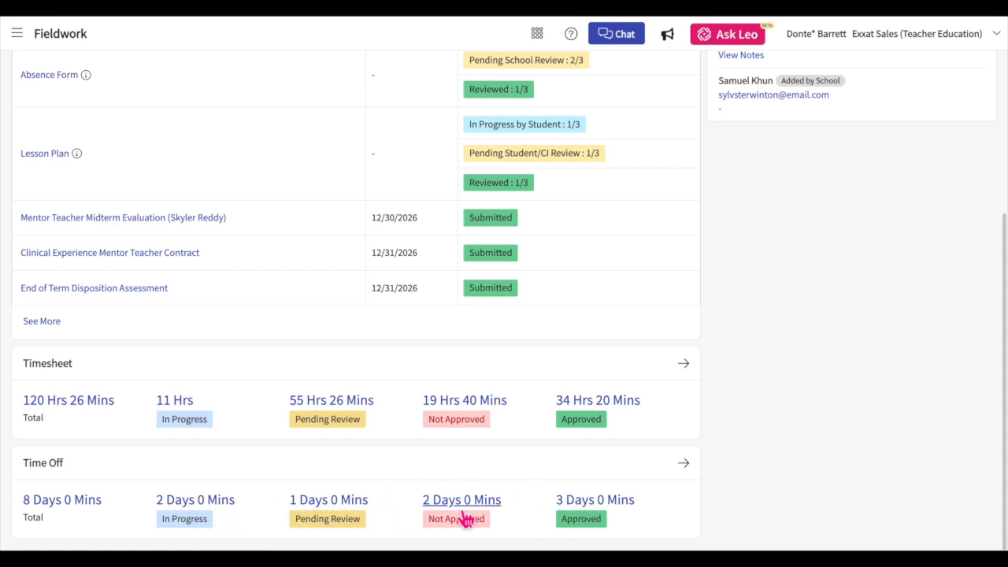
scroll(683, 459, up, 3)
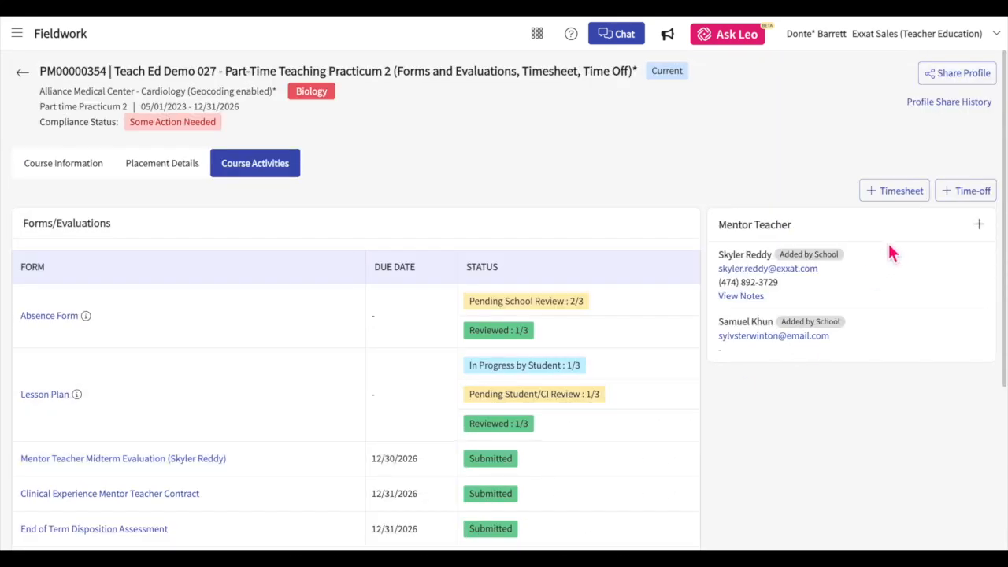
click(955, 203)
scroll(401, 319, down, 3)
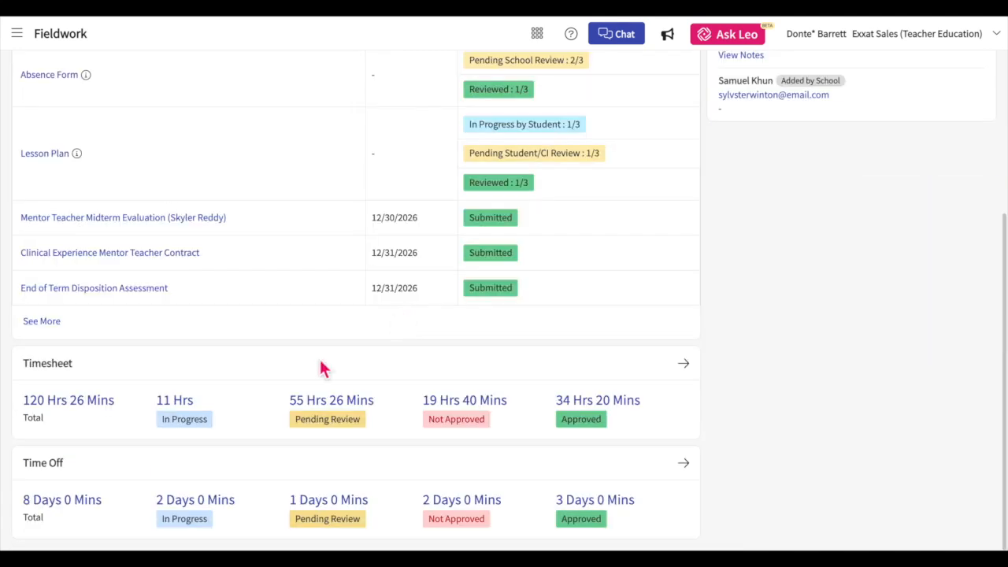
click(65, 508)
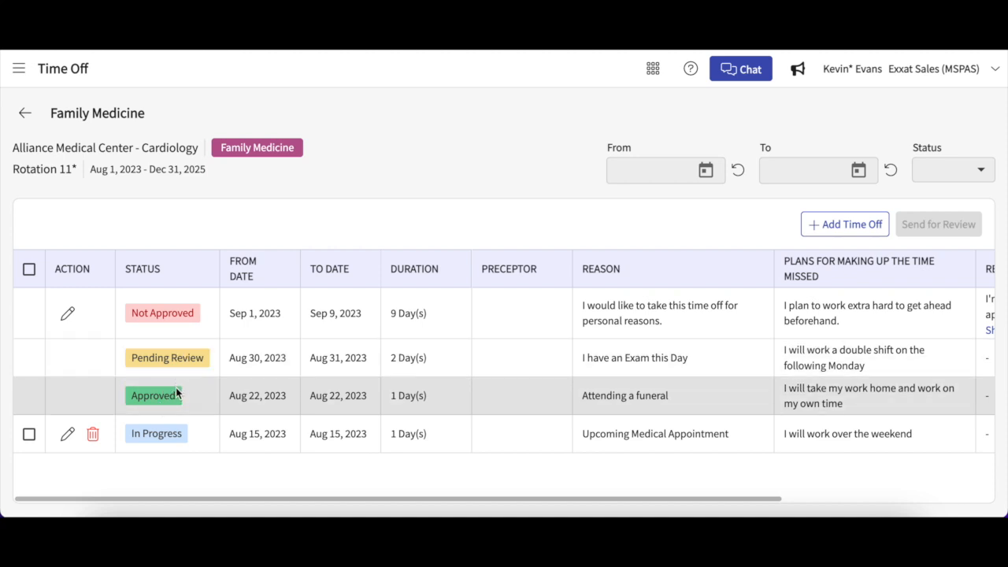
Start a new time-off request from October 11, 2023 to October 11, 2023, considered as full day time off
click(815, 224)
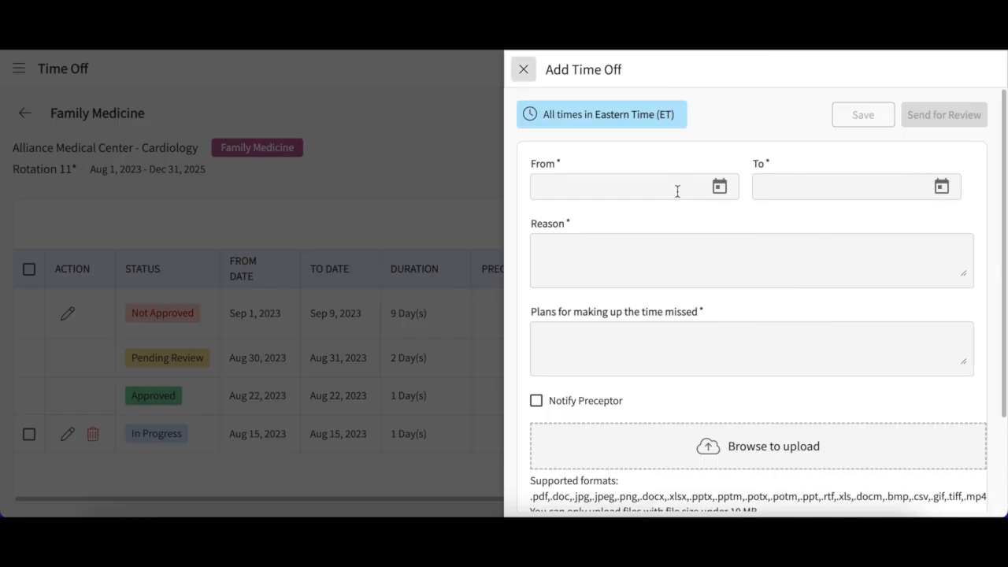
click(721, 191)
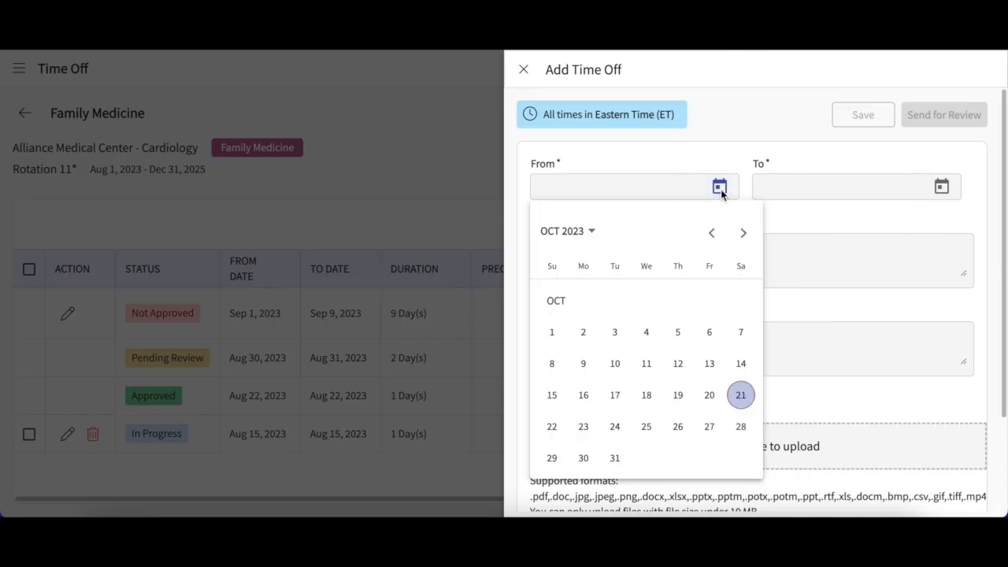
click(646, 363)
click(942, 188)
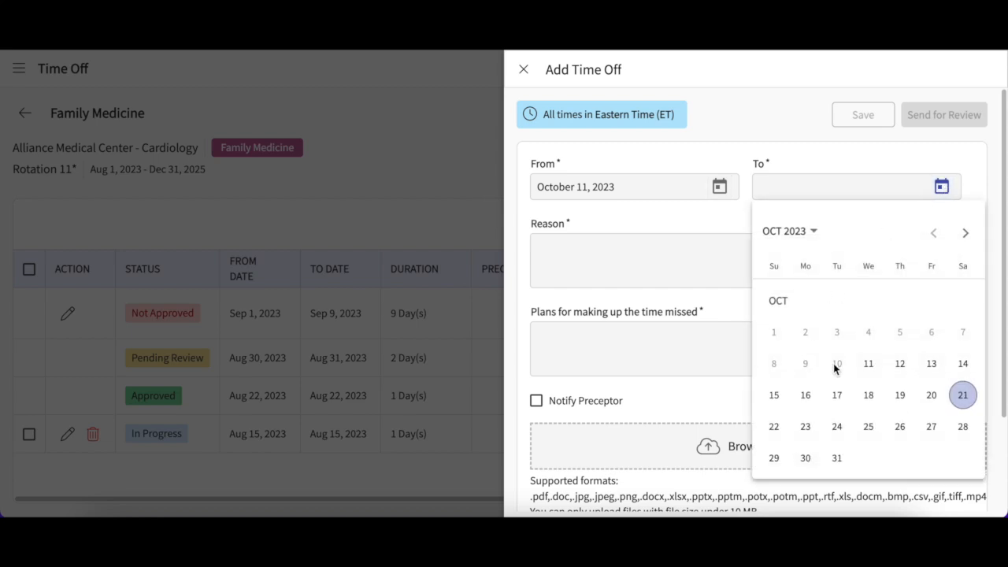
click(868, 363)
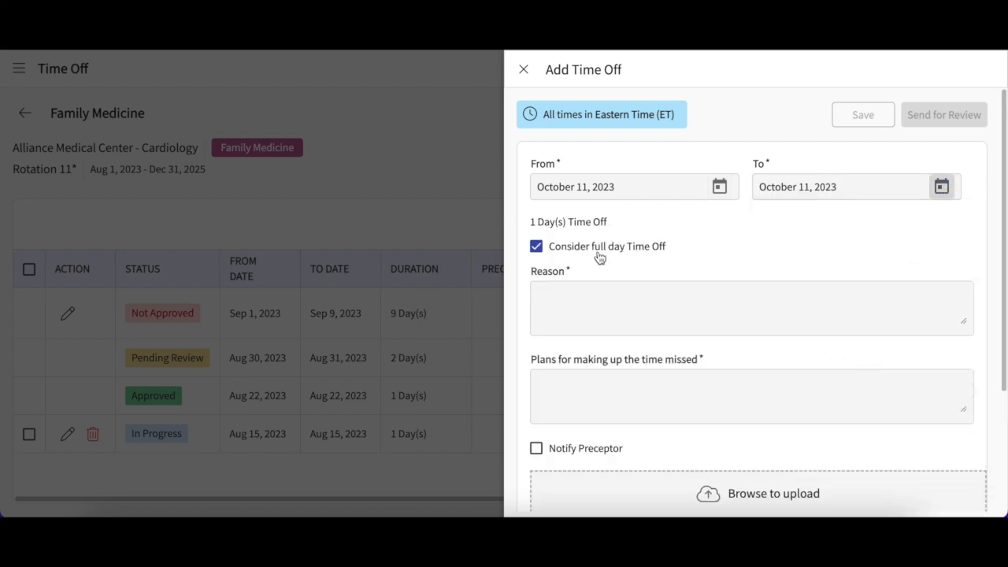
click(536, 249)
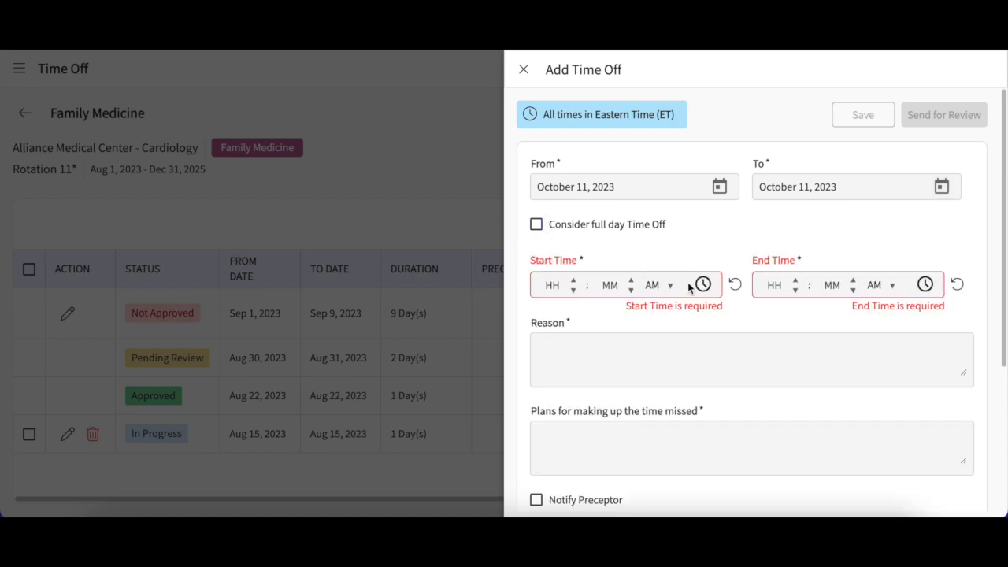
click(537, 224)
Enter the reason "Attending a funeral." and the make-up plan "I will pick up additional hours on my following shift."
click(565, 290)
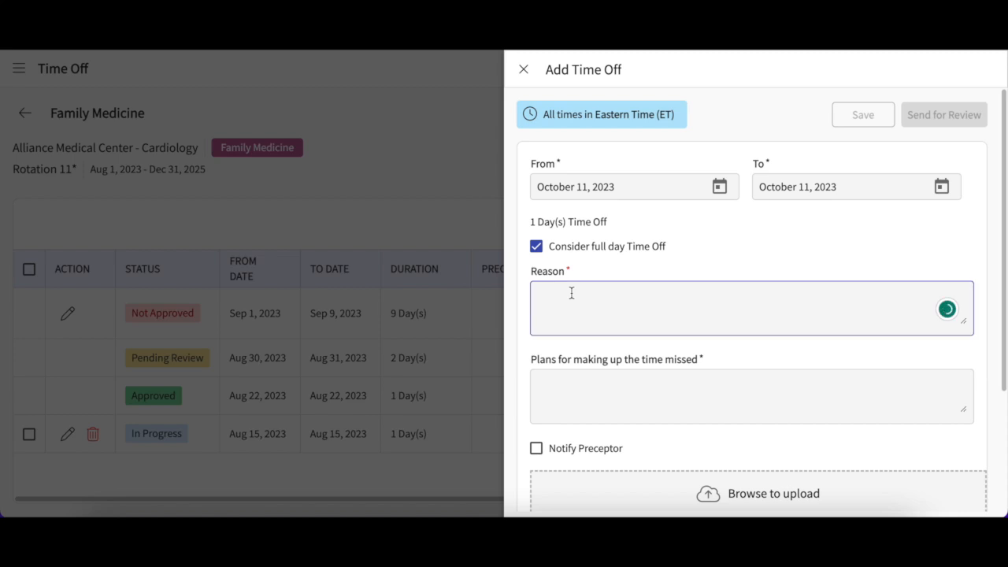
text(Attending a funeral.)
click(566, 419)
text(I will pick up additional hours on my following shift.)
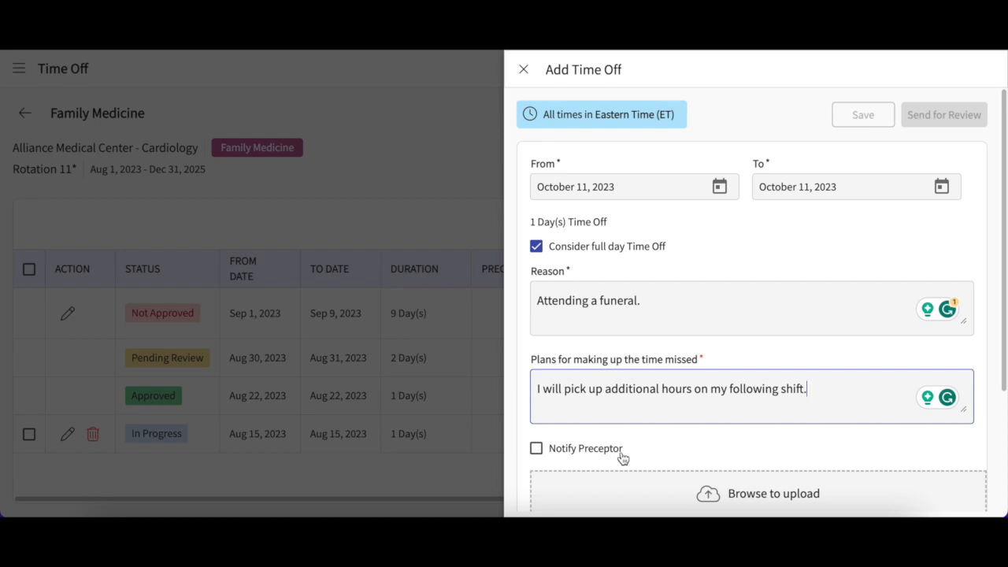
Attach "Excused Absense Document.pdf" to the time-off request and save it
scroll(654, 437, down, 1)
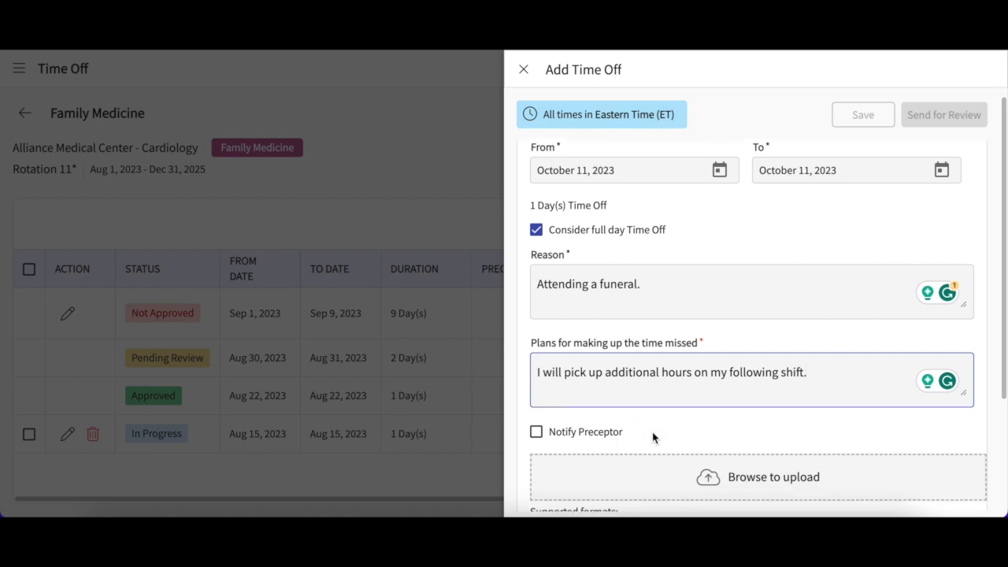
scroll(654, 437, down, 1)
click(754, 436)
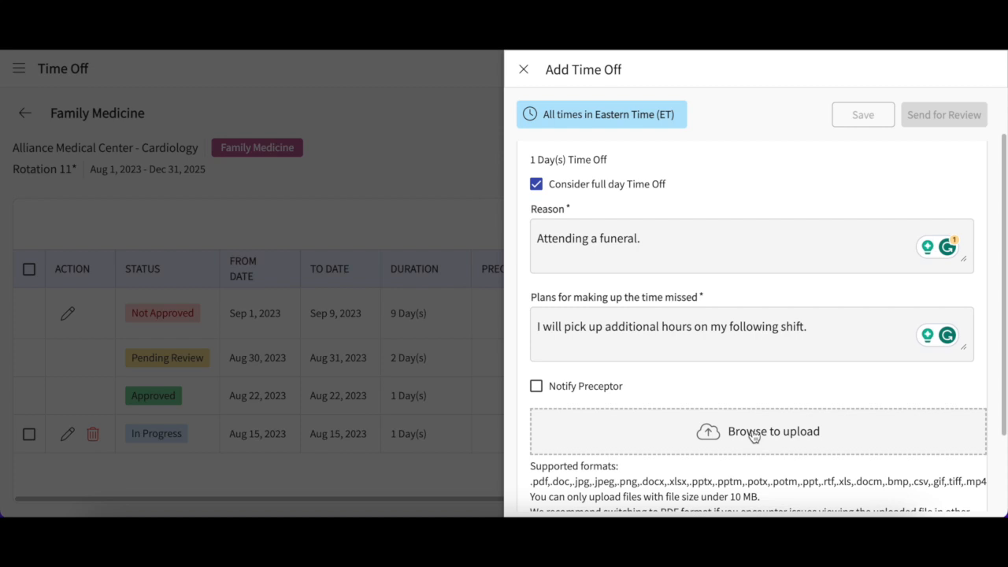
click(754, 433)
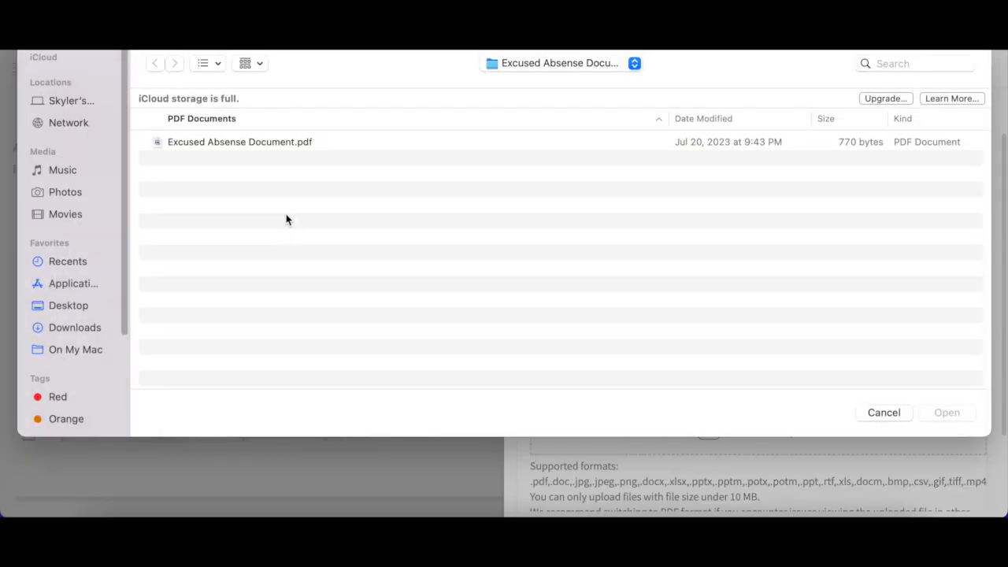
click(245, 144)
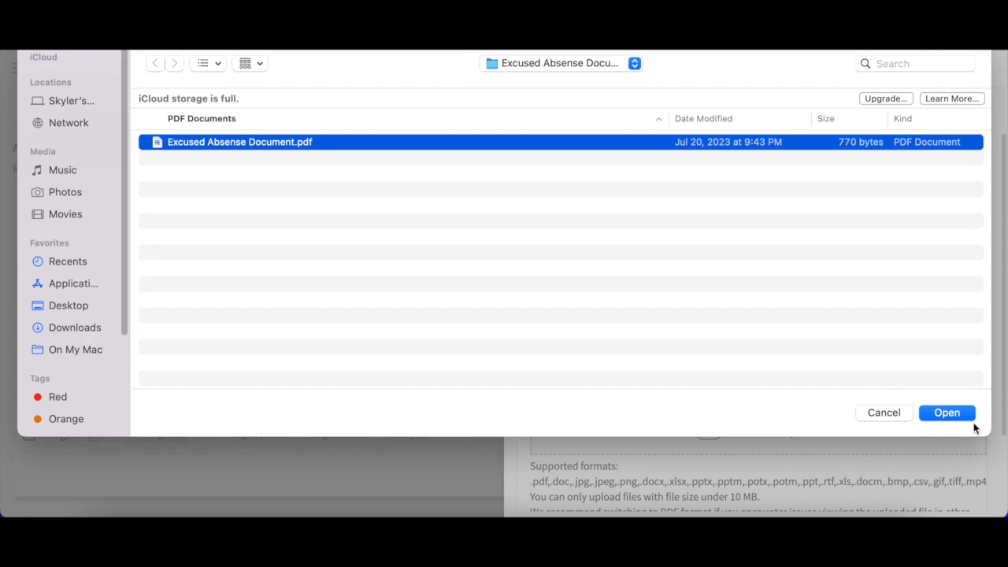
click(946, 412)
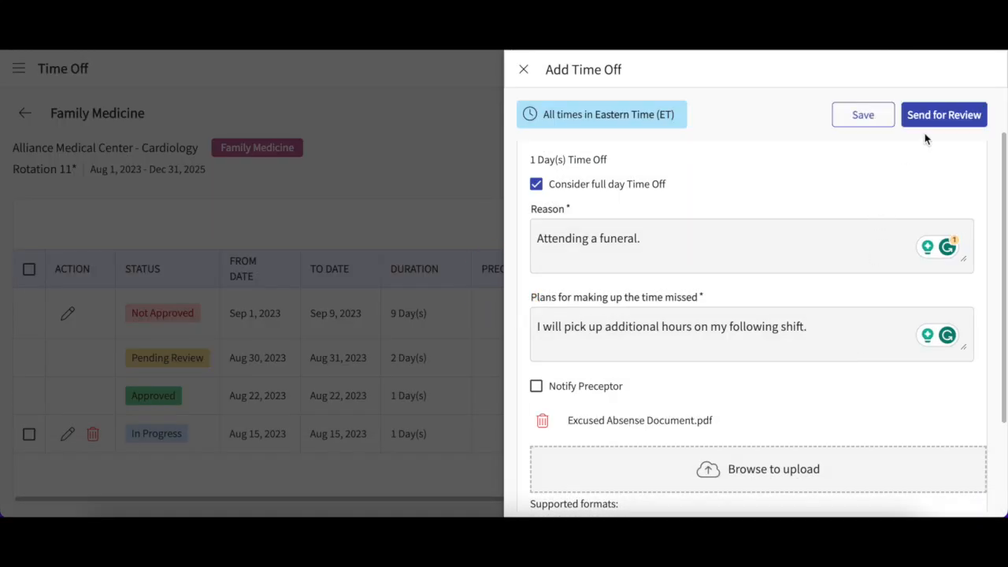
click(869, 115)
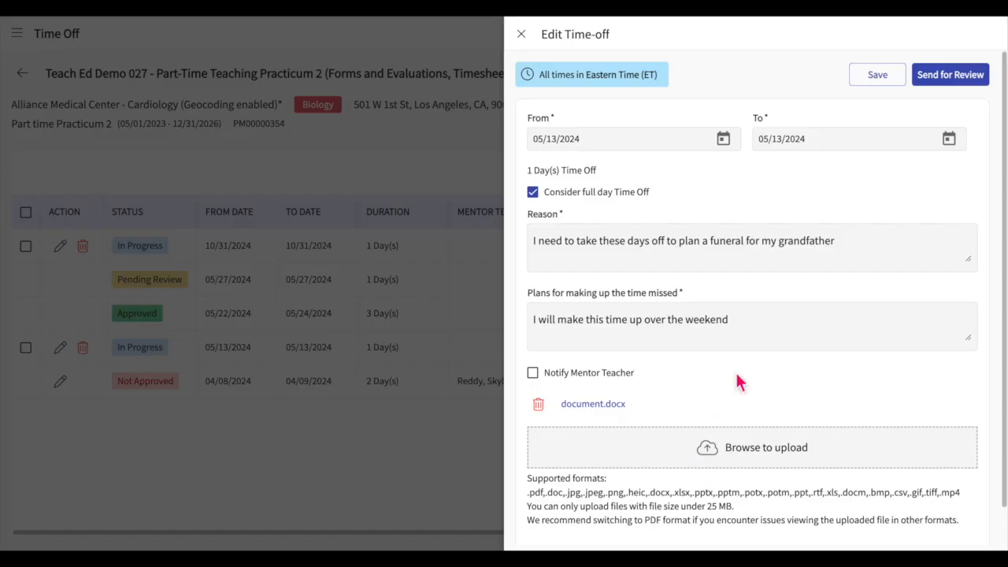
Send the time-off request dated 05/13/2024 for review
click(945, 86)
click(652, 298)
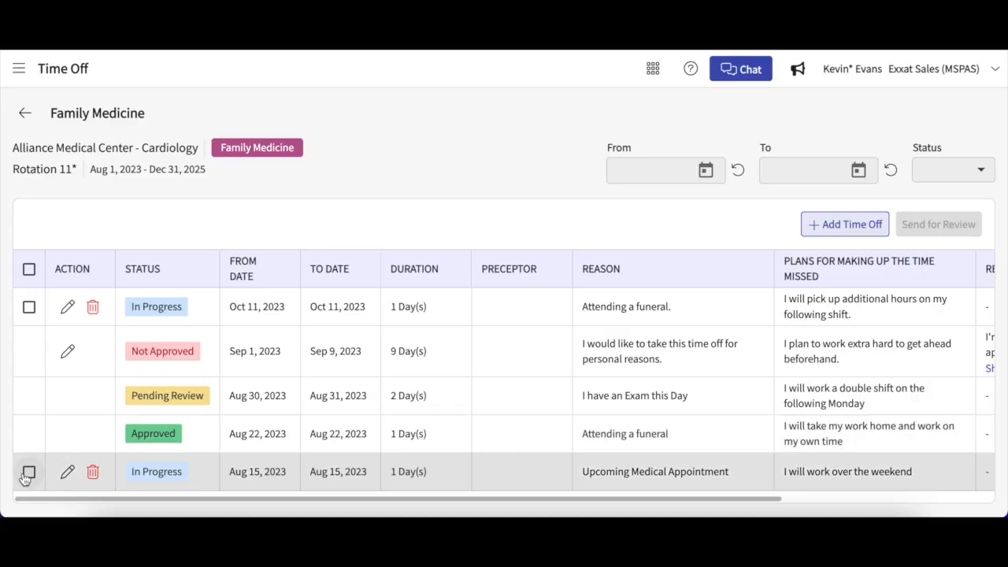
click(27, 474)
click(29, 308)
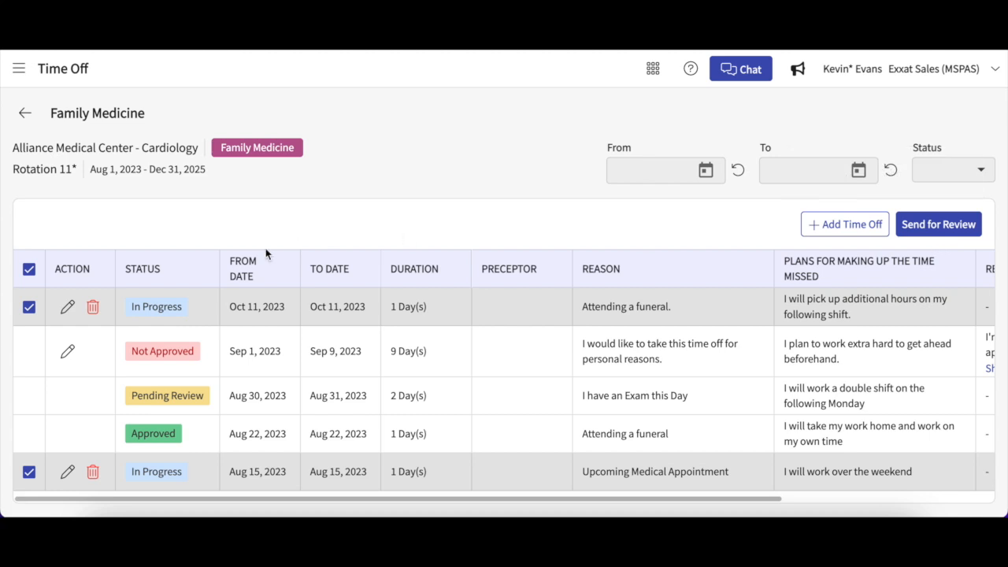
click(30, 307)
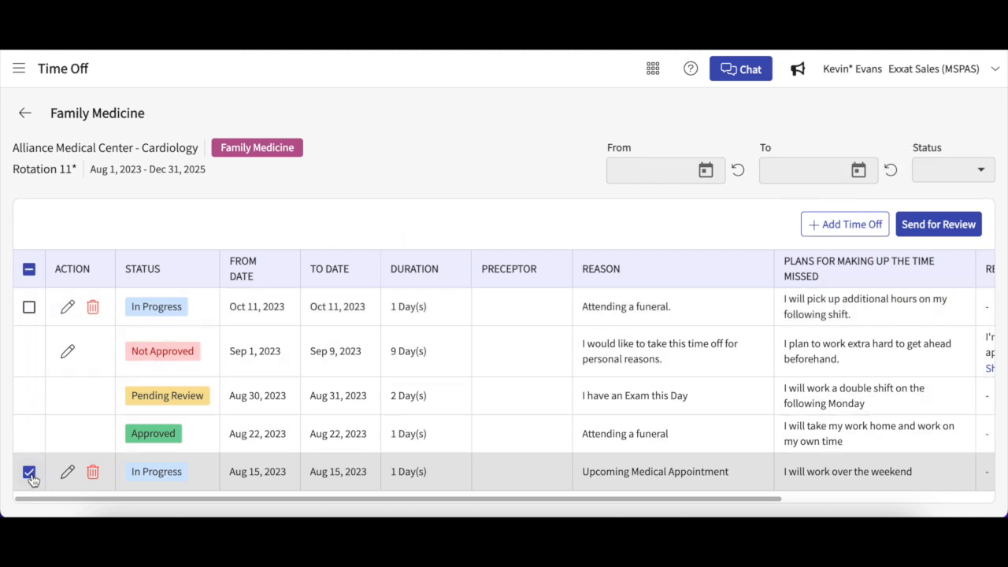
click(29, 472)
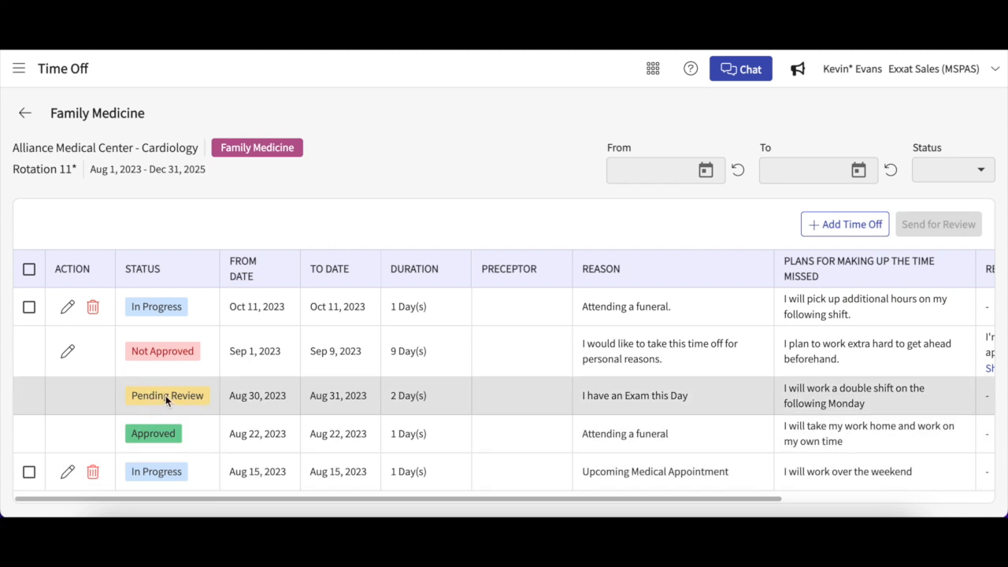
Check the request statuses and reviewer's comments, and open the Not Approved request of 04/08/2024 for editing
scroll(213, 383, right, 3)
scroll(213, 383, right, 1)
scroll(212, 382, right, 1)
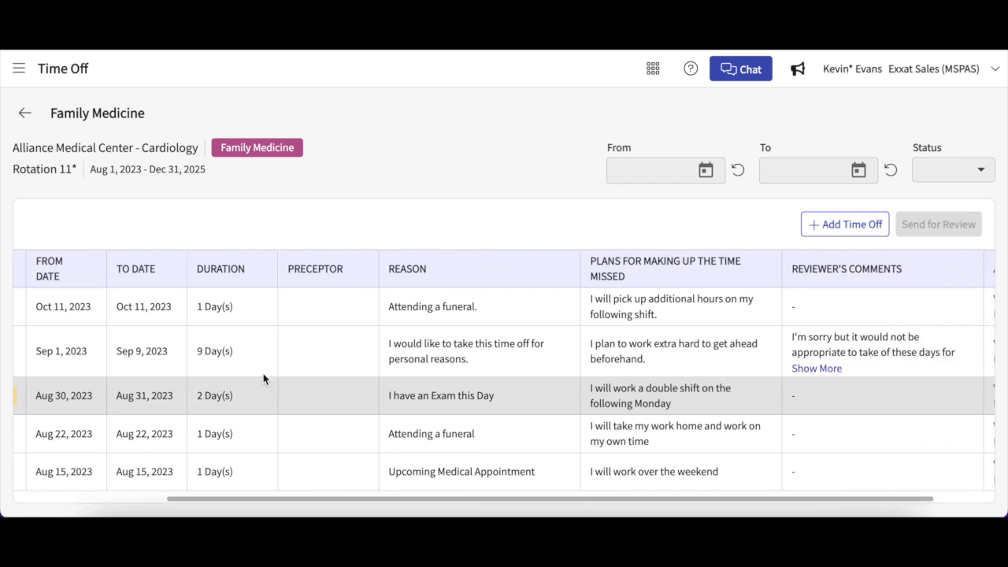
scroll(339, 379, right, 1)
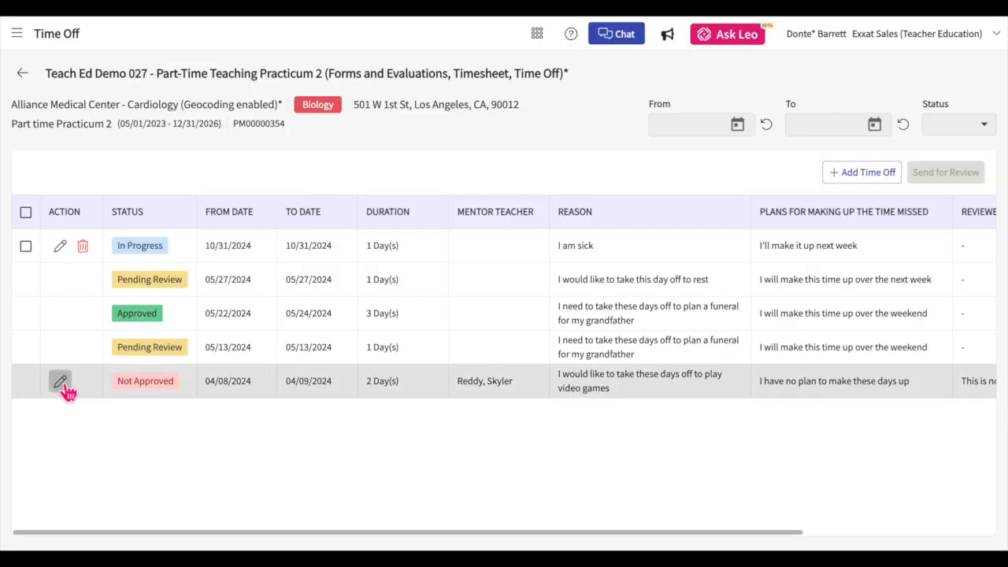
click(61, 382)
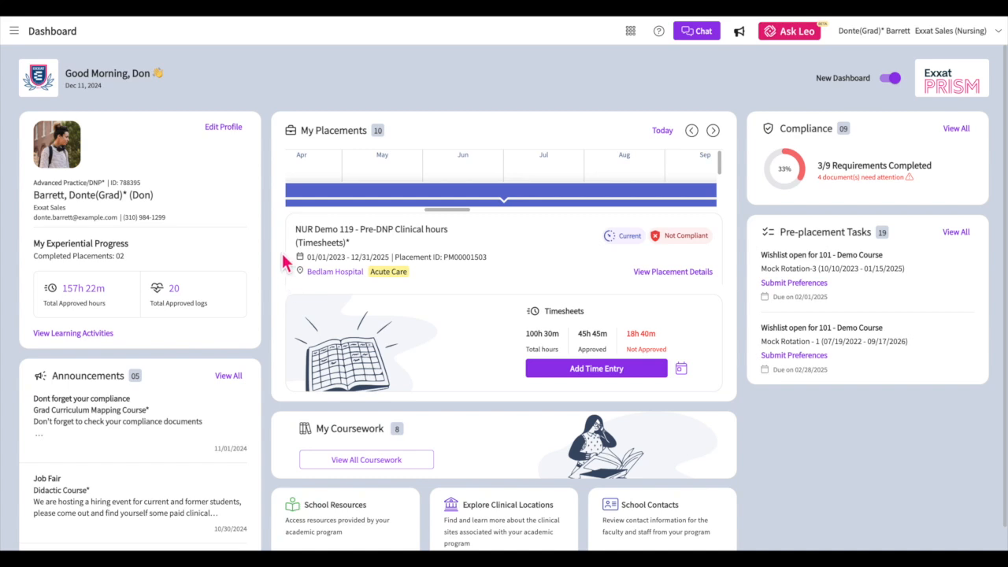
Go to the reports under Learning Activities and open the Raw Data TimeOff report
click(89, 340)
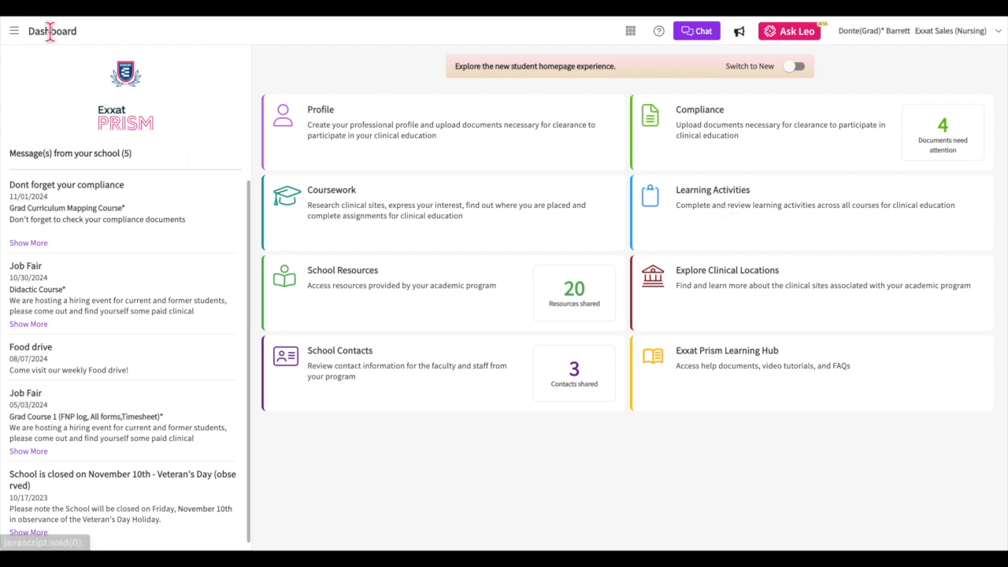
click(22, 38)
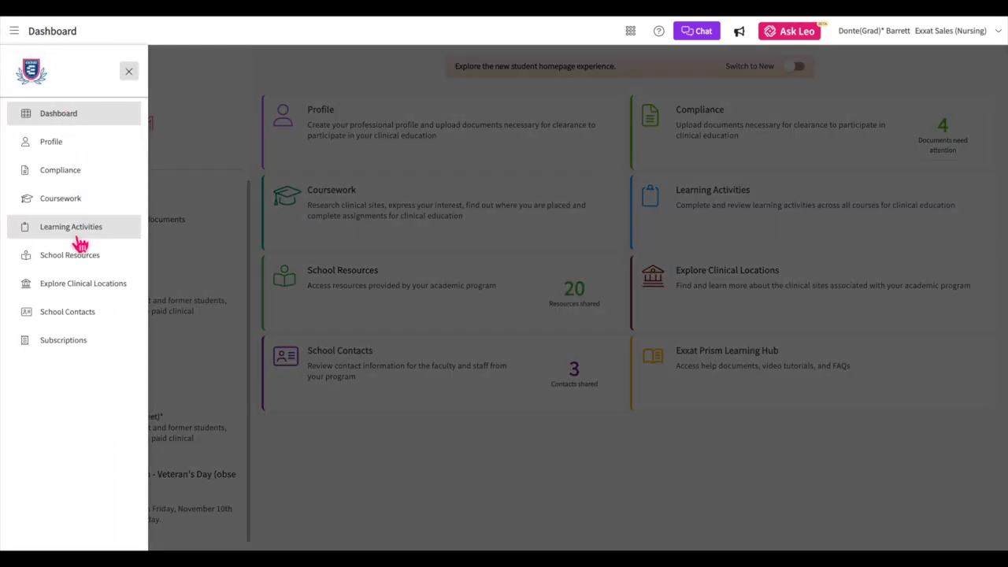
click(79, 236)
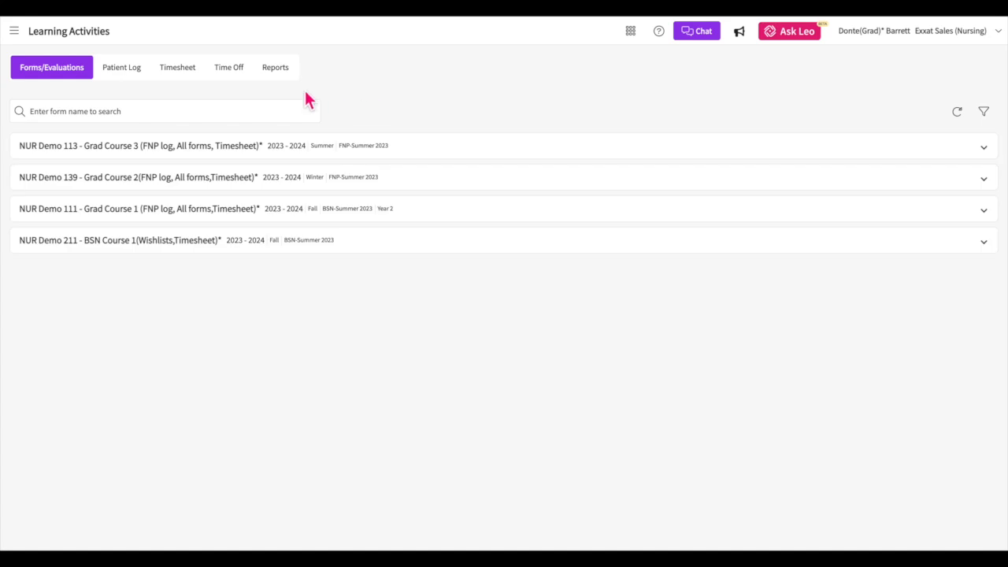
click(284, 79)
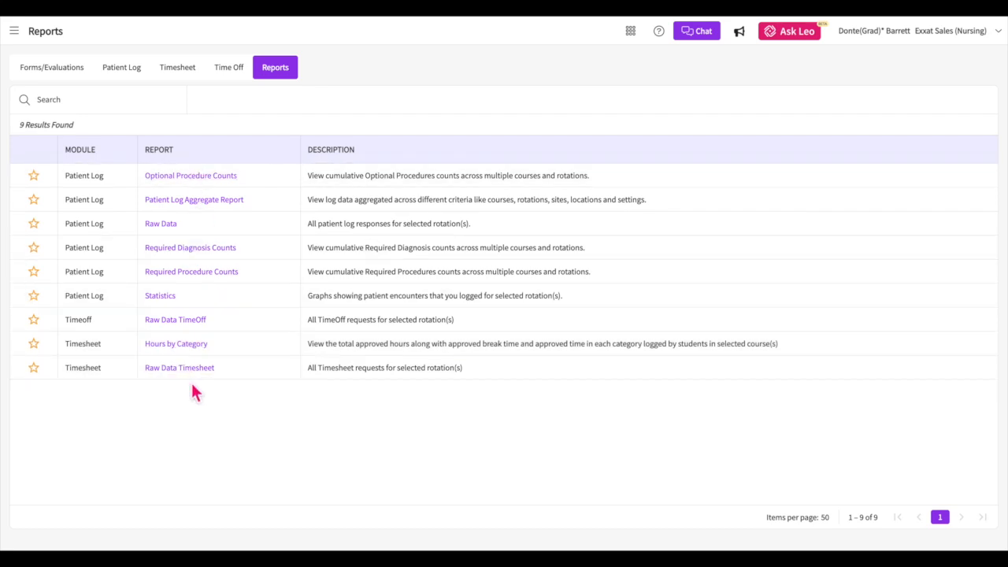
click(182, 321)
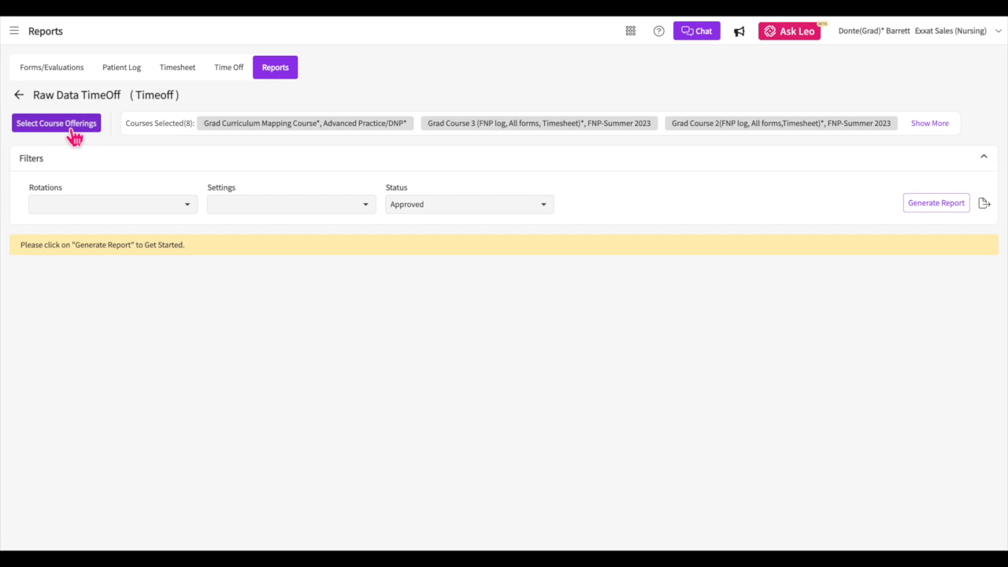
Open the course offerings selection for the Raw Data TimeOff report and deselect all courses
click(74, 132)
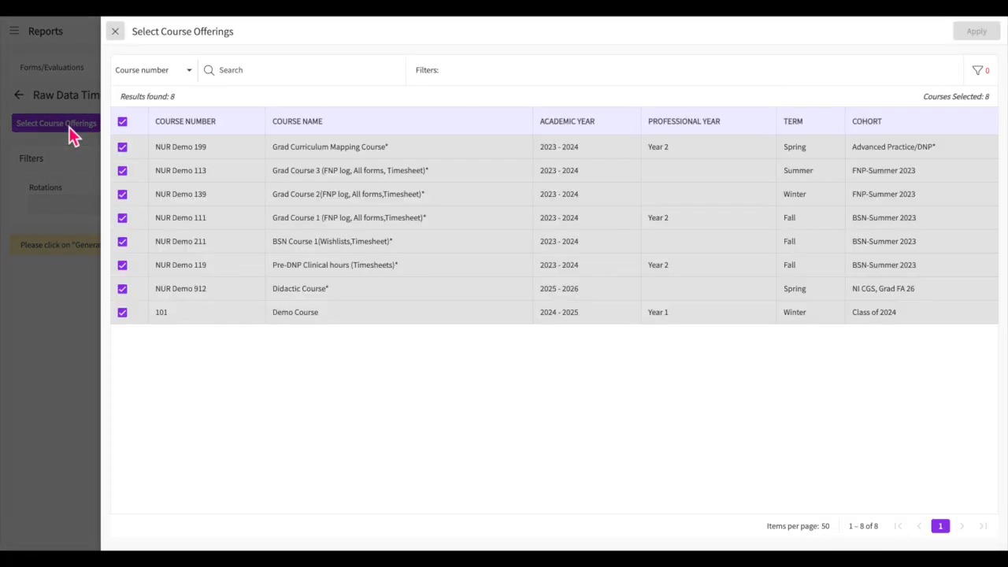
click(122, 121)
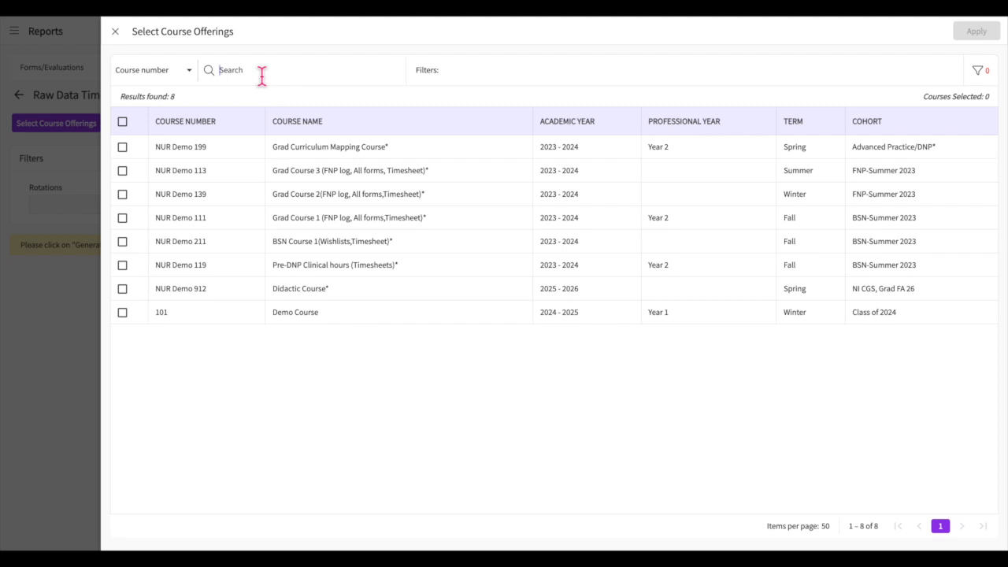
Look through the course search fields and the filters for cohort, academic year and term
click(192, 77)
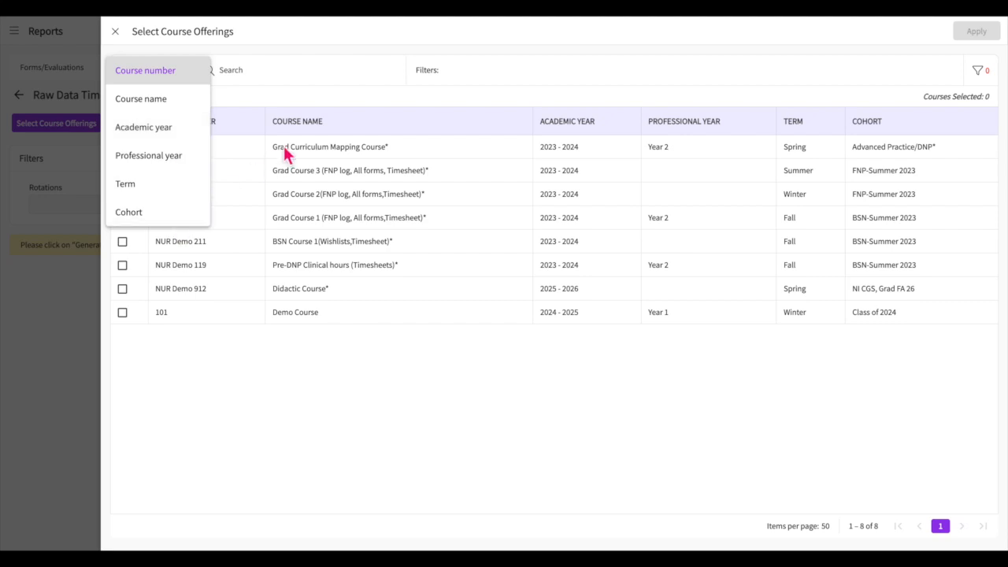
click(340, 99)
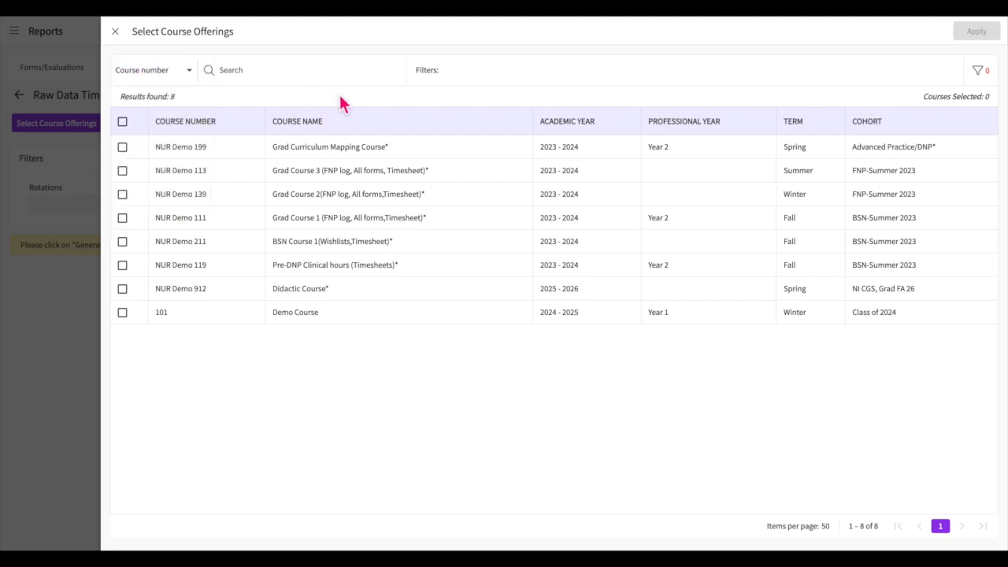
click(978, 70)
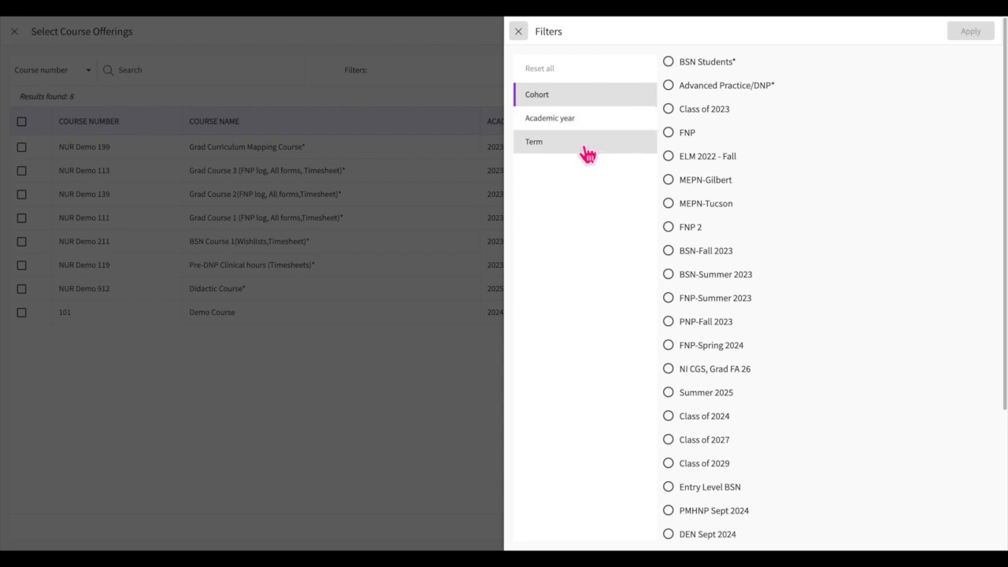
click(522, 36)
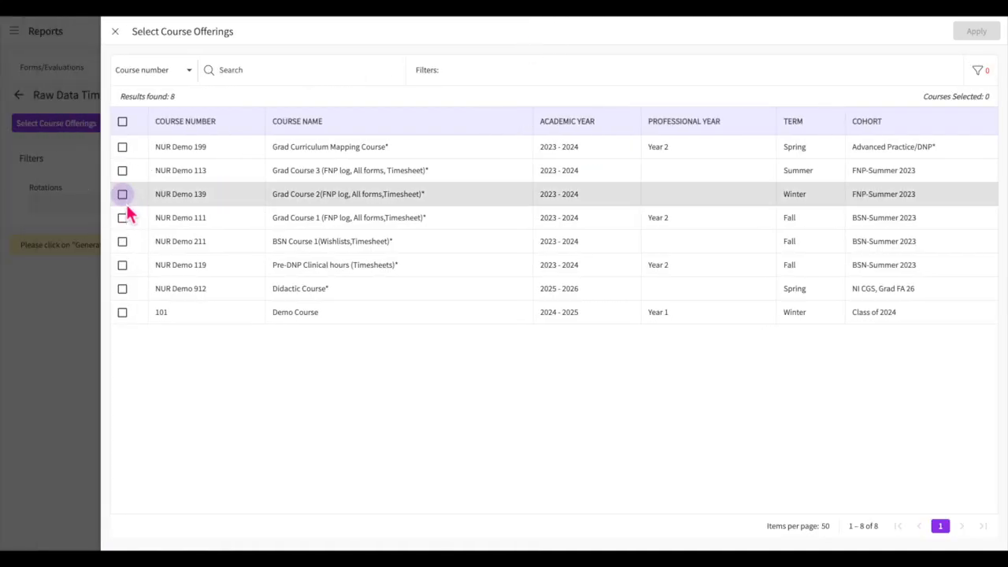
Select all course offerings except NUR Demo 199, Grad Curriculum Mapping Course, and apply the selection to the report
click(123, 197)
click(126, 244)
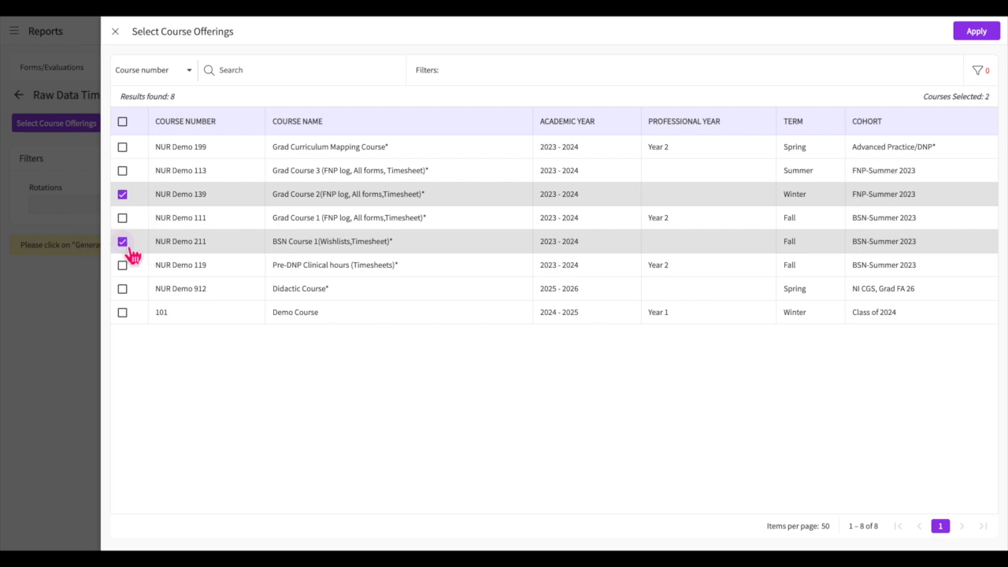
click(126, 128)
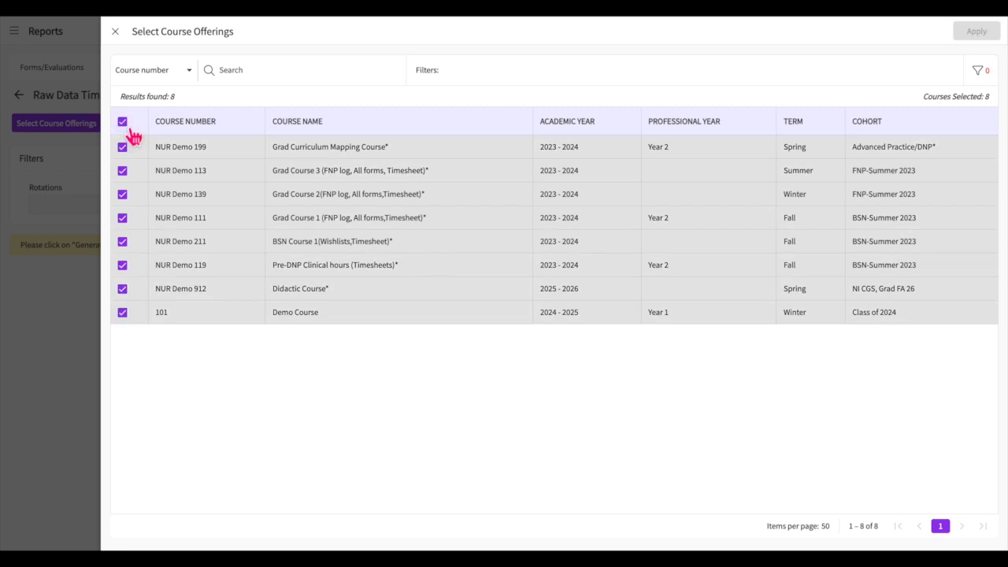
click(123, 147)
click(985, 33)
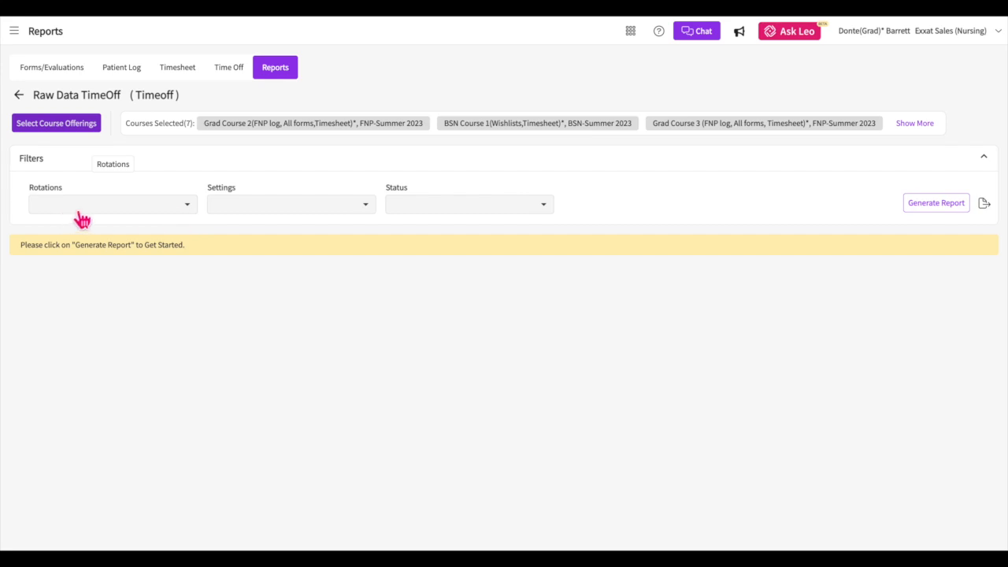
Filter the time-off report by the Grad Course 2 rotation
click(182, 206)
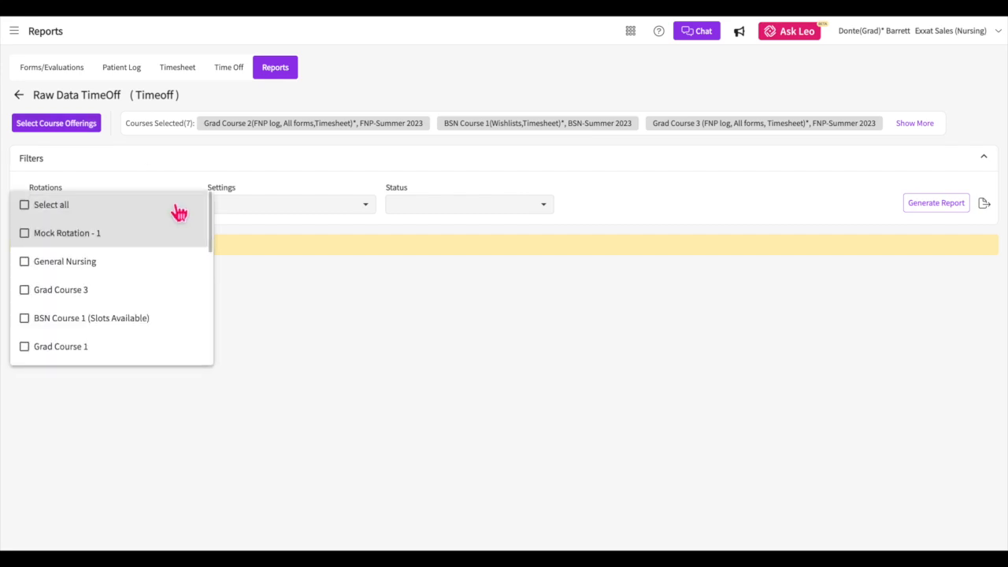
scroll(130, 285, down, 2)
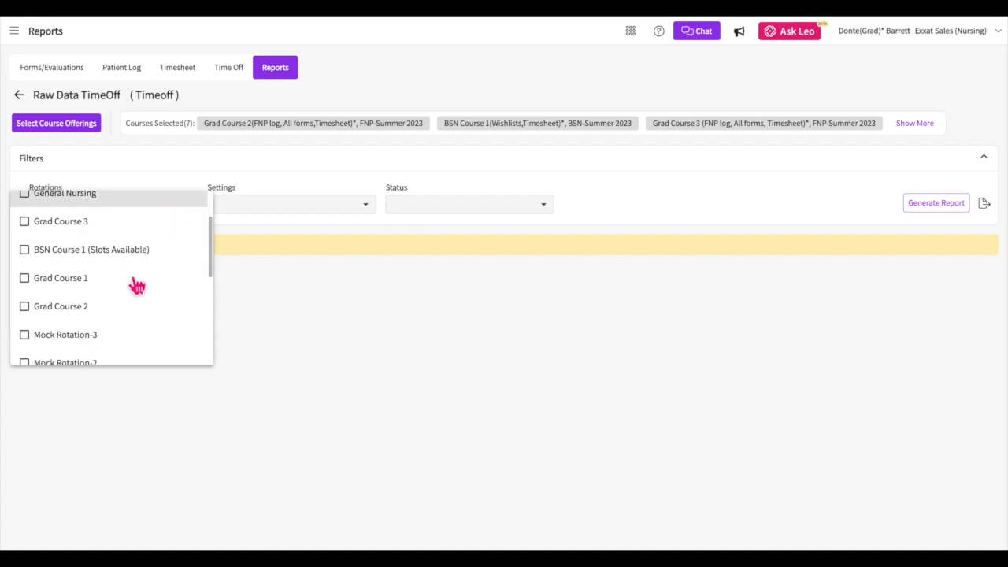
click(79, 315)
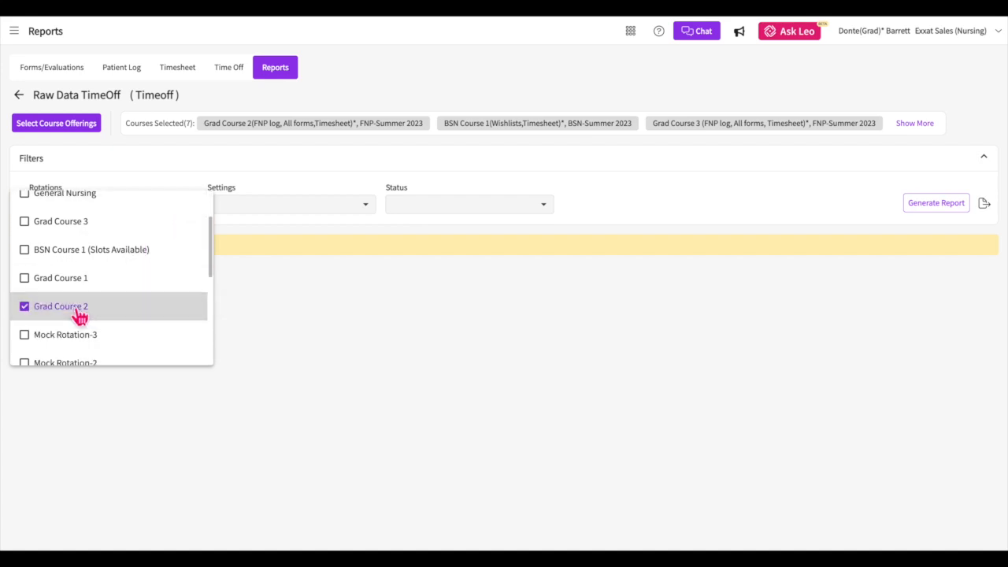
click(275, 313)
Include all settings and all request statuses in the report filters
click(284, 209)
click(283, 209)
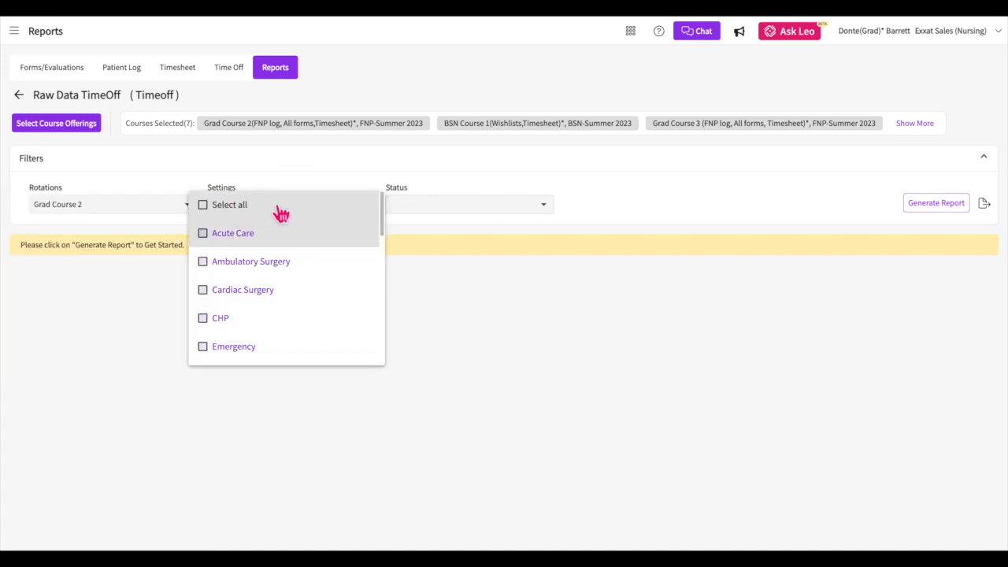
click(438, 213)
click(405, 213)
click(697, 256)
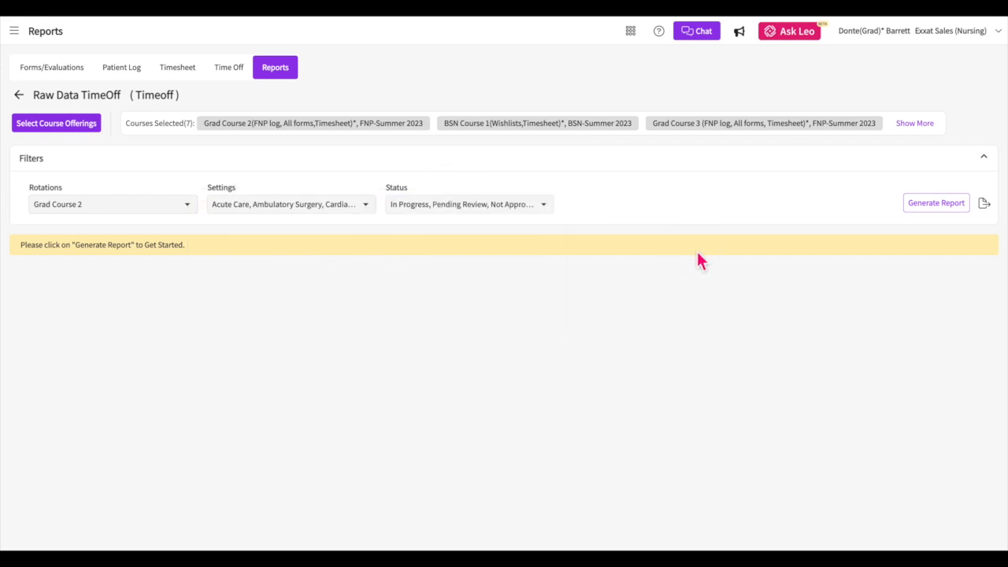
Generate the time-off report and review its columns from the student details through to the latest comments
click(931, 205)
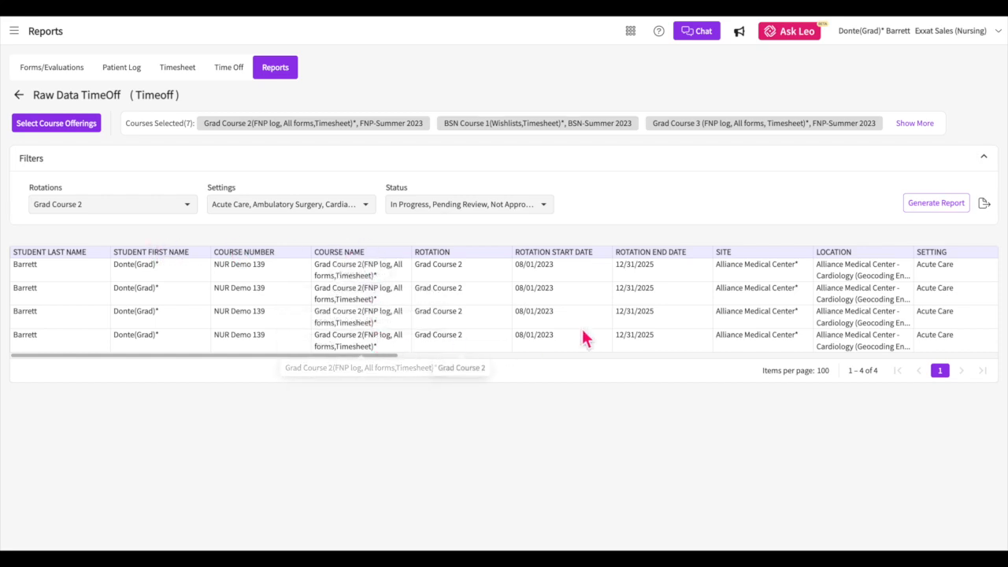
scroll(723, 313, right, 10)
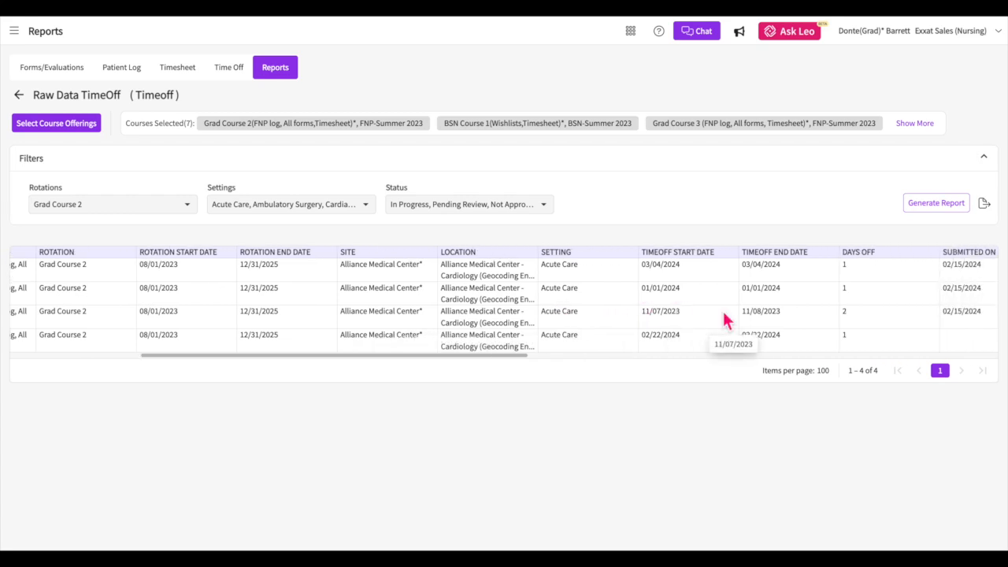
scroll(670, 270, right, 5)
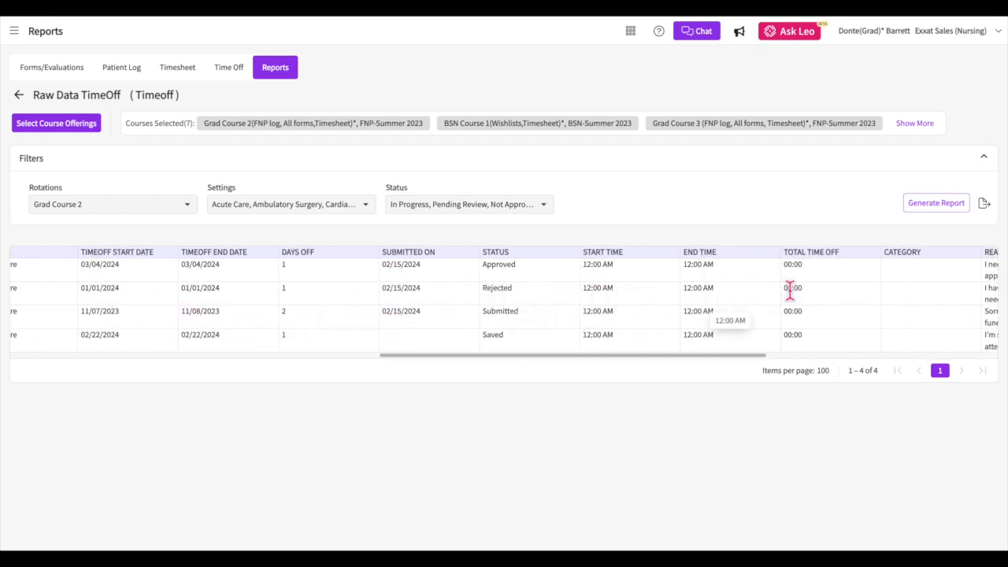
scroll(804, 291, right, 2)
scroll(809, 296, right, 6)
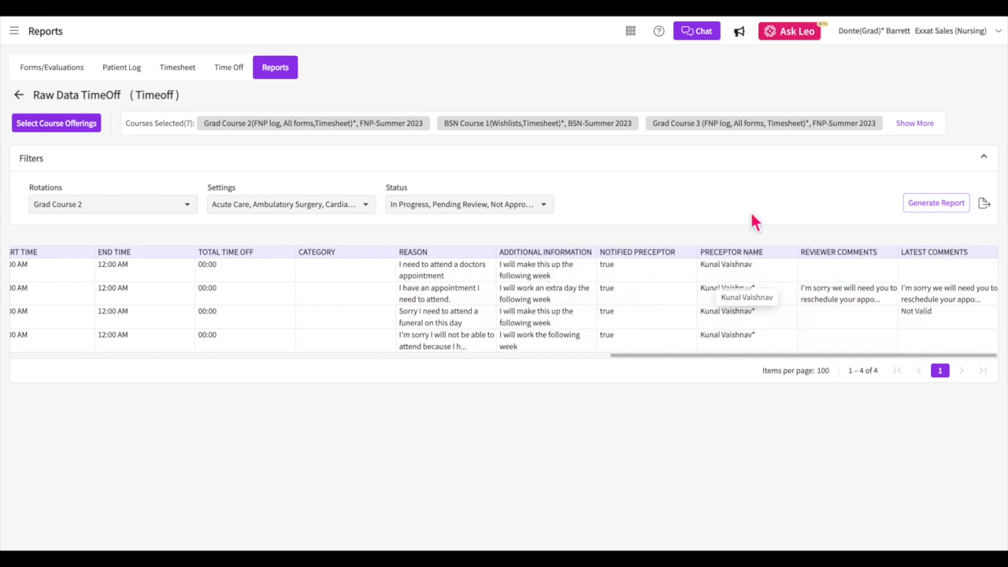
Start exporting the generated time-off report to a file and cancel the save
click(984, 207)
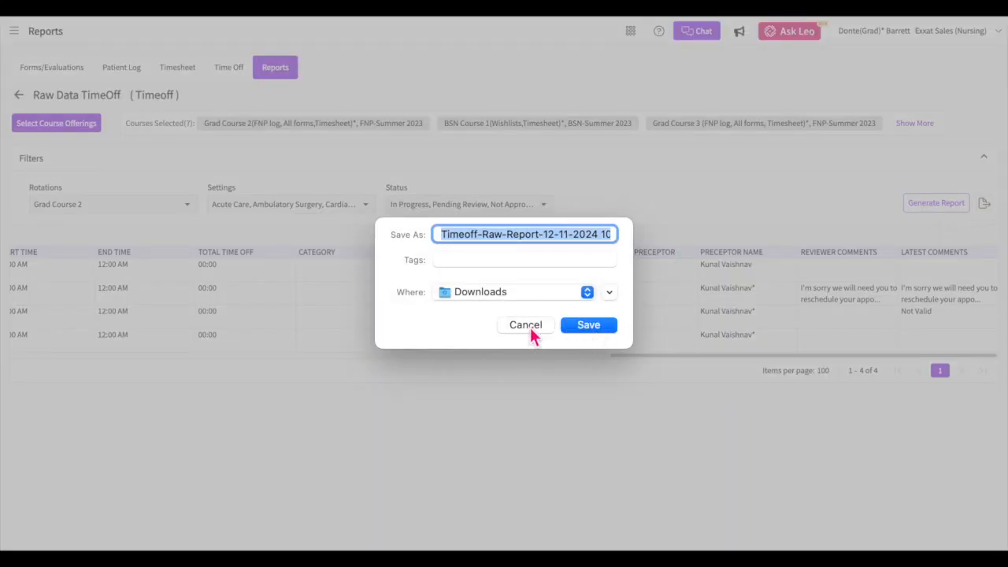
click(529, 326)
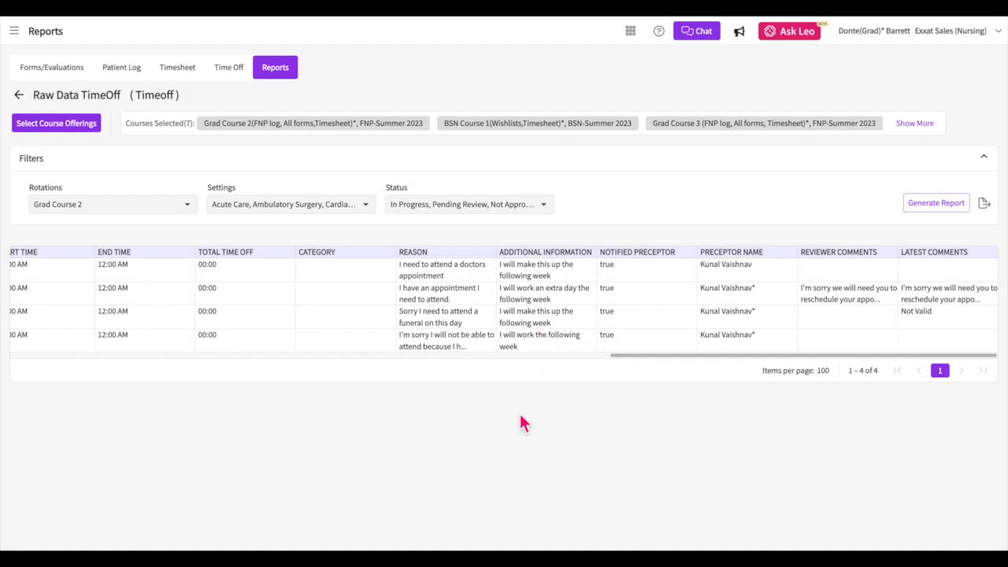